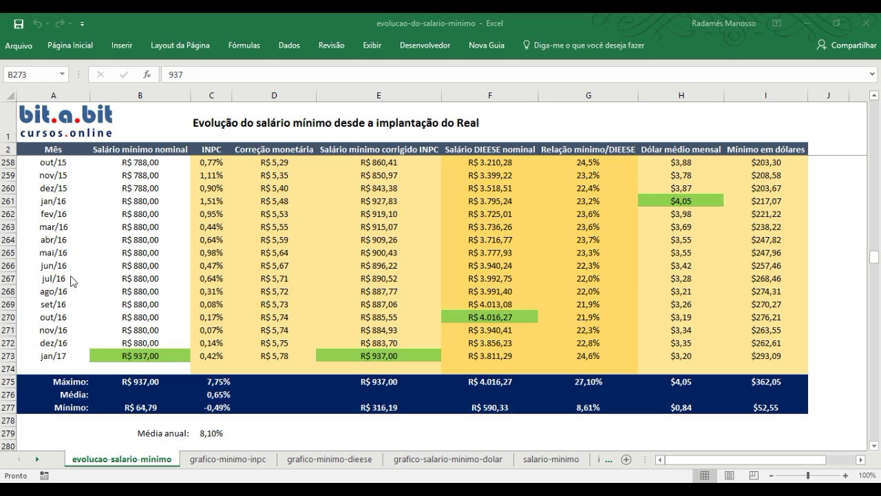
# Review the nominal minimum wage column from jan/17 back to its first entry, jul/94
pyautogui.click(124, 358)
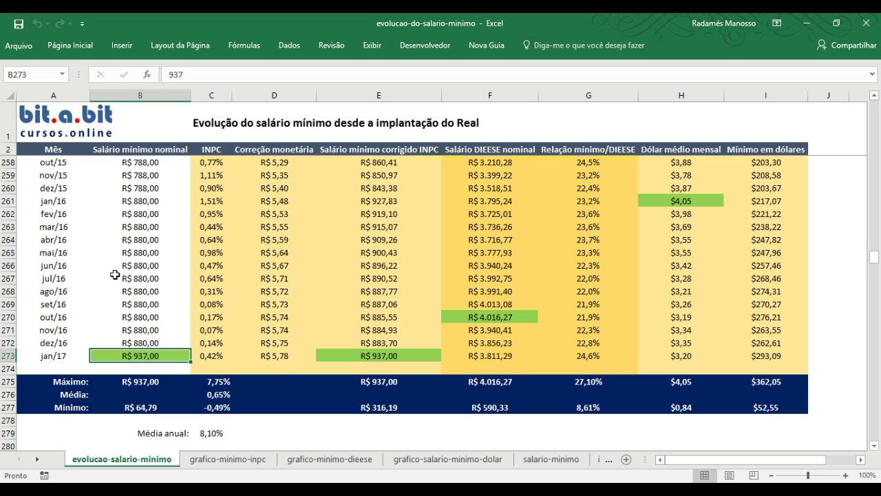
pyautogui.press('pageup')
pyautogui.press('pageup')
pyautogui.press('pageup')
pyautogui.press('pageup')
pyautogui.press('pageup')
pyautogui.press('pageup')
pyautogui.press('pageup')
pyautogui.press('pageup')
pyautogui.press('pageup')
pyautogui.press('pageup')
pyautogui.press('pageup')
pyautogui.press('pageup')
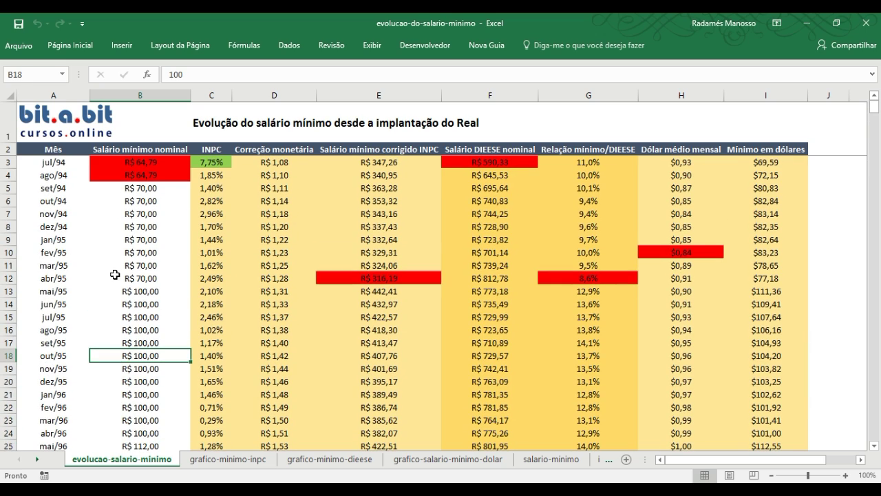
pyautogui.click(132, 163)
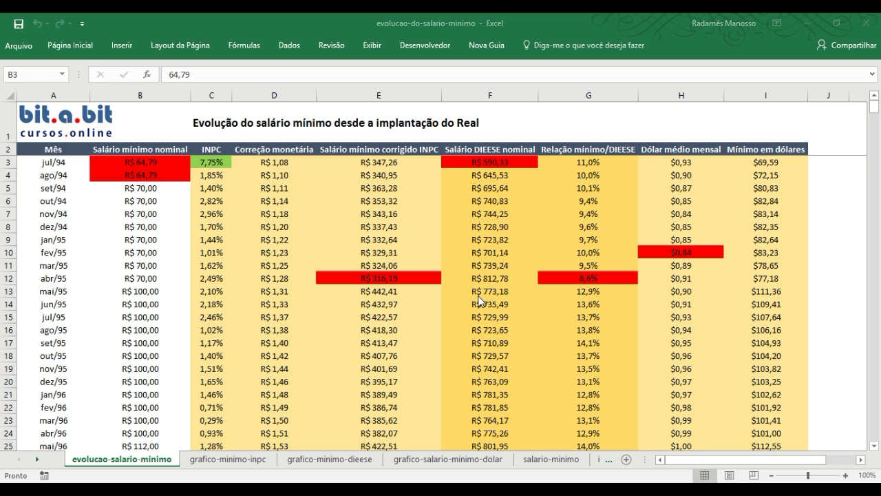
# Examine the INPC column and its monthly rates down to fev/95
pyautogui.click(210, 95)
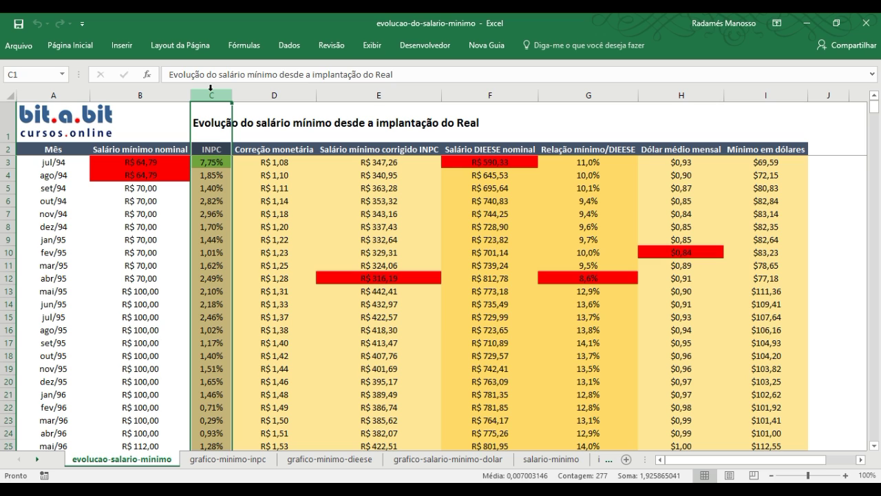
pyautogui.click(206, 201)
pyautogui.click(209, 226)
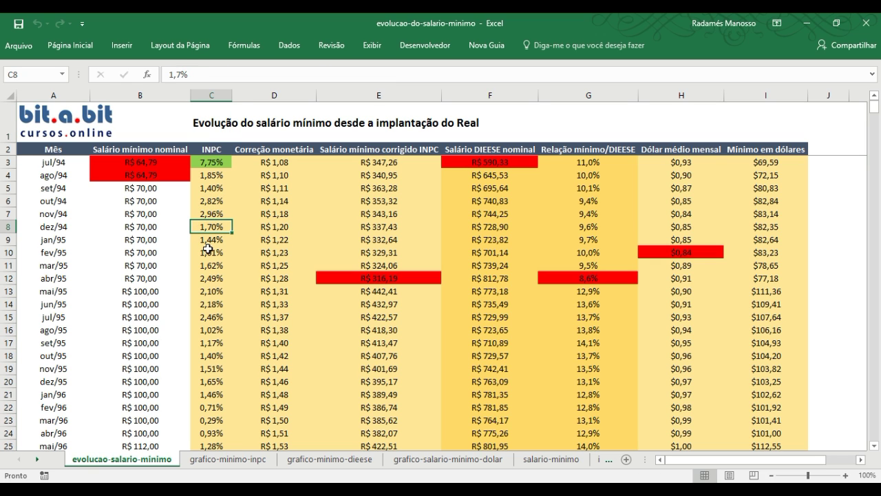
pyautogui.click(206, 240)
pyautogui.click(208, 255)
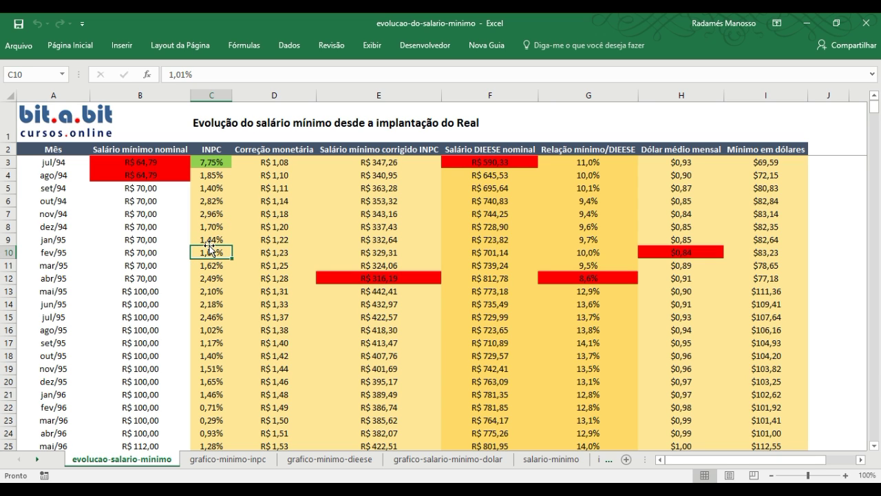
# Inspect the formulas in the Correção monetária column from jul/94 to fev/95
pyautogui.click(279, 92)
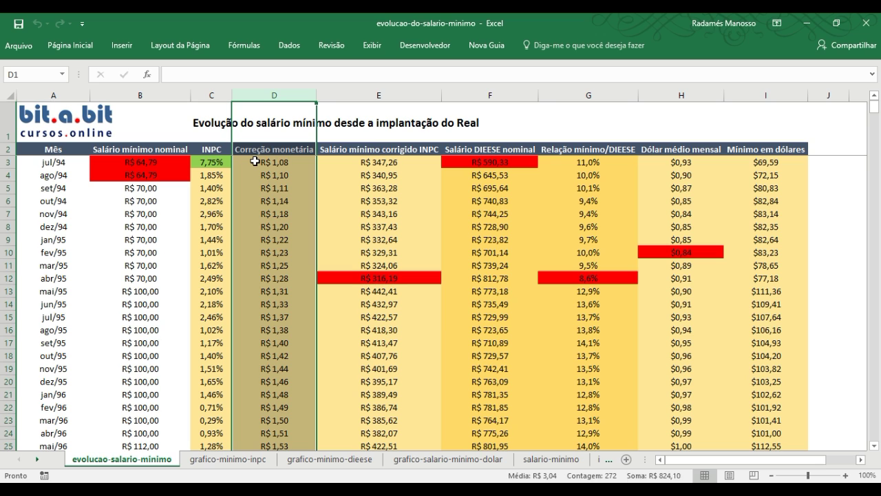
pyautogui.click(255, 161)
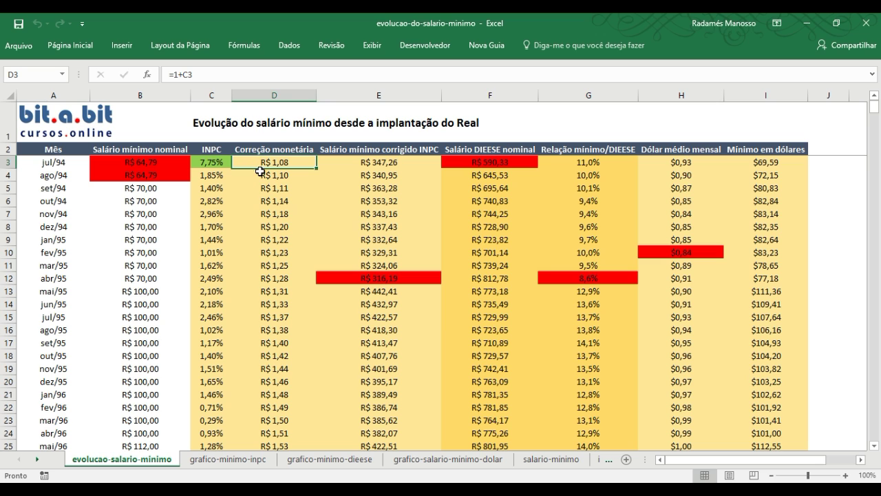
pyautogui.click(267, 175)
pyautogui.click(269, 190)
pyautogui.click(269, 201)
pyautogui.click(269, 214)
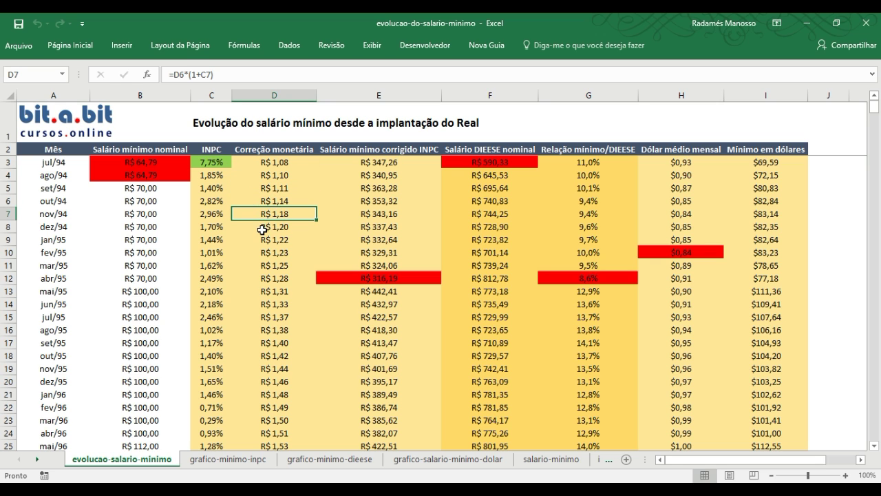
pyautogui.click(262, 228)
pyautogui.click(260, 241)
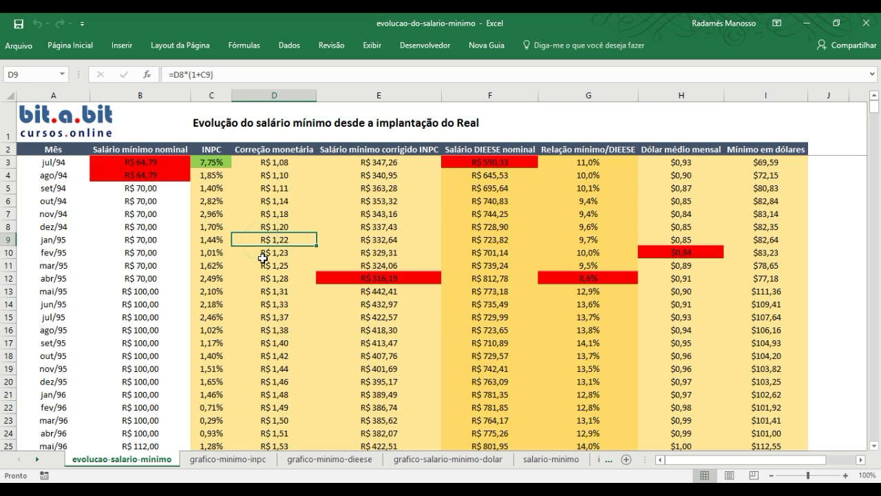
pyautogui.click(253, 253)
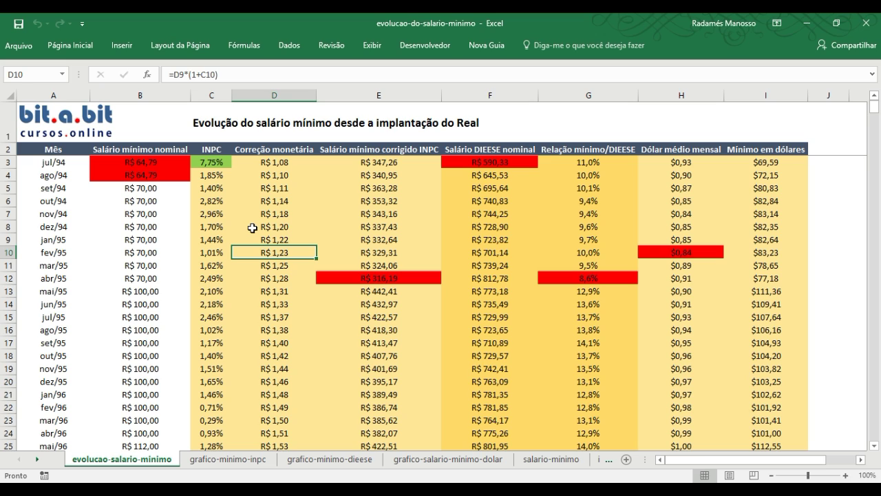
# Go to the jan/17 entry of the Correção monetária column and inspect its formula
pyautogui.press('pagedown')
pyautogui.press('pagedown')
pyautogui.press('pagedown')
pyautogui.press('pagedown')
pyautogui.press('pagedown')
pyautogui.press('pagedown')
pyautogui.press('pagedown')
pyautogui.press('pagedown')
pyautogui.press('pagedown')
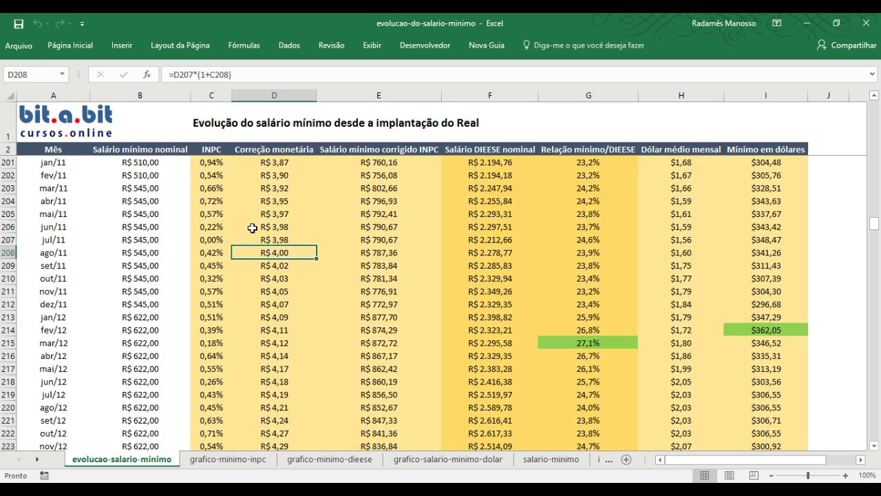
pyautogui.press('pagedown')
pyautogui.press('pagedown')
pyautogui.press('pagedown')
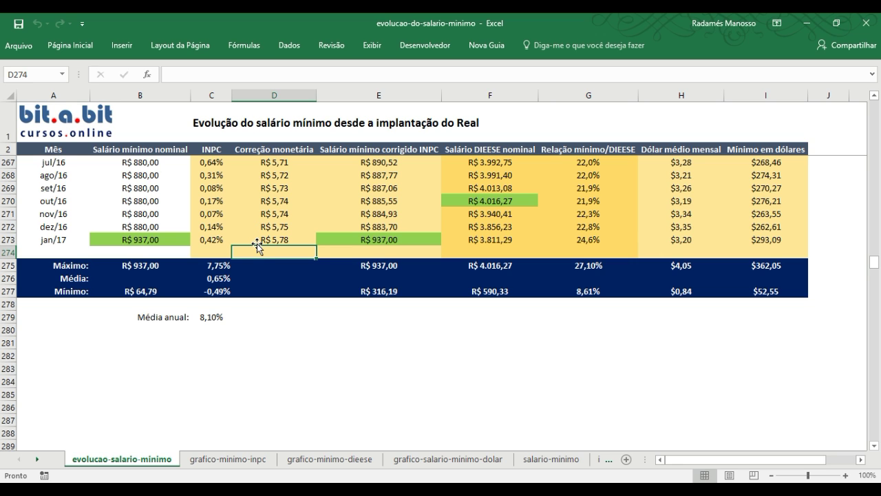
pyautogui.click(255, 239)
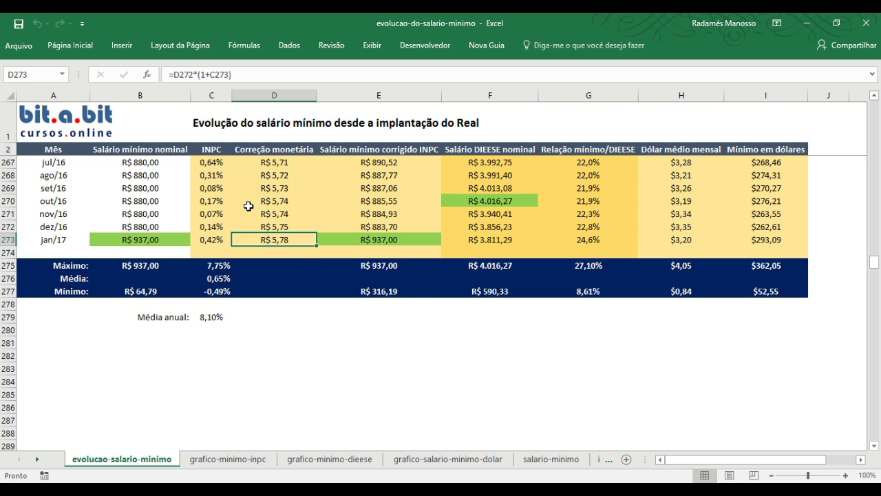
# Compare the monetary correction factors of jan/16 and jan/17 and check the nominal minimum wage for jan/16
pyautogui.scroll(3, 248, 206)
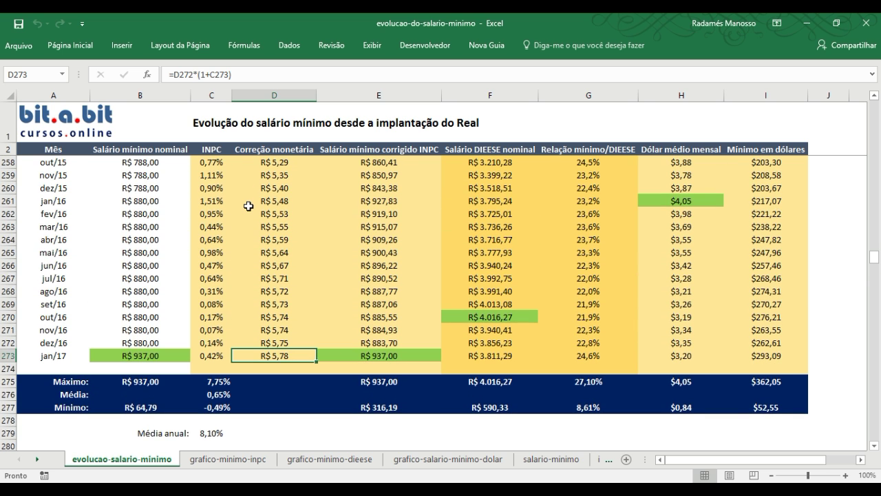
pyautogui.scroll(1, 249, 205)
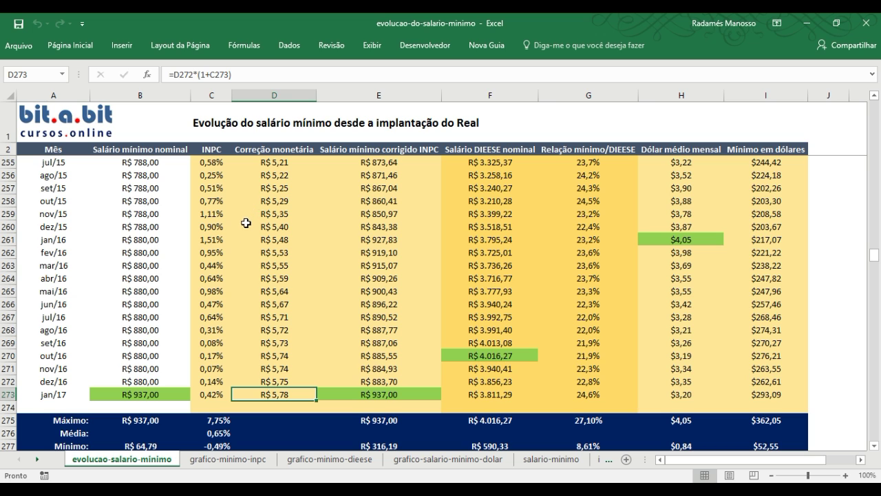
pyautogui.click(165, 242)
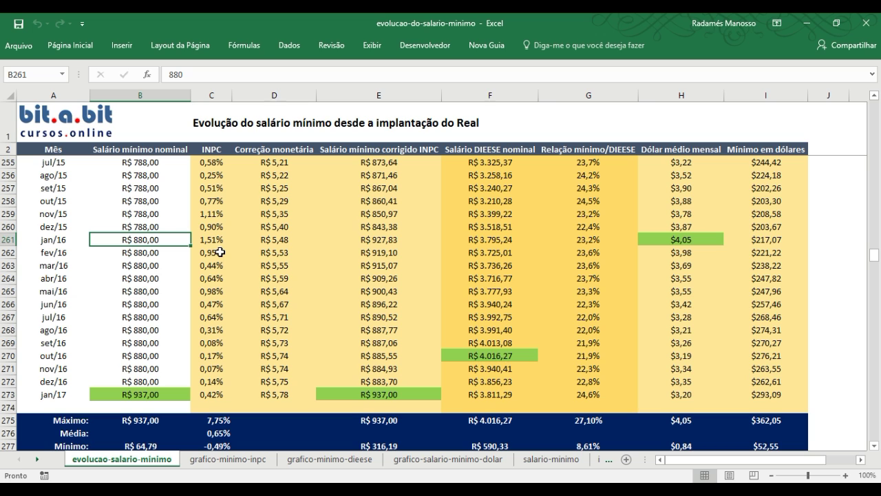
pyautogui.click(265, 396)
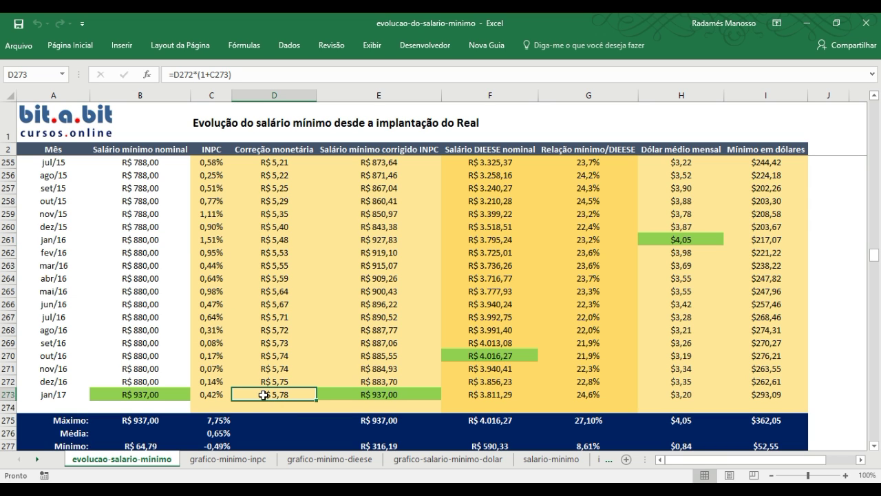
pyautogui.click(271, 240)
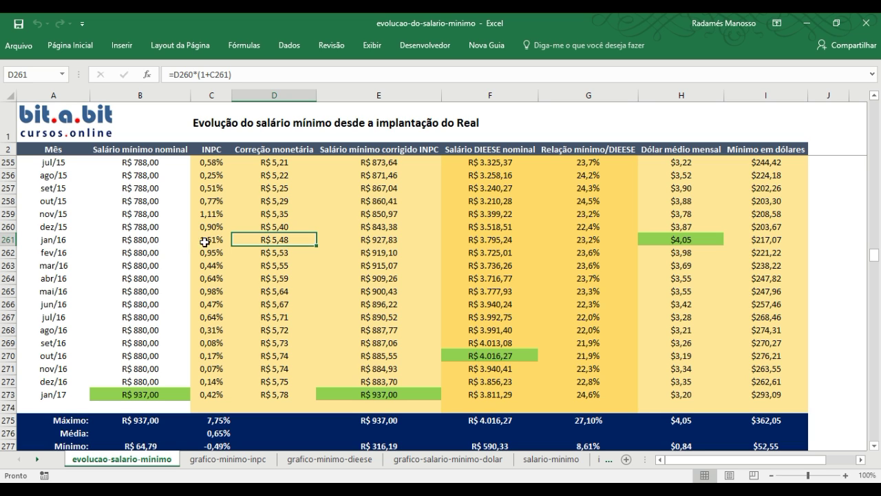
pyautogui.click(139, 240)
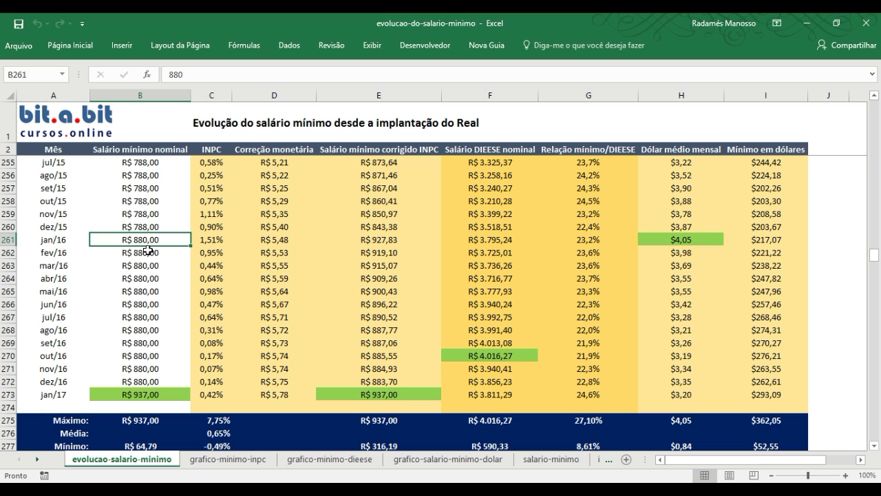
# Inspect the INPC-corrected minimum wage formula for jan/16 alongside that month's nominal wage
pyautogui.click(10, 240)
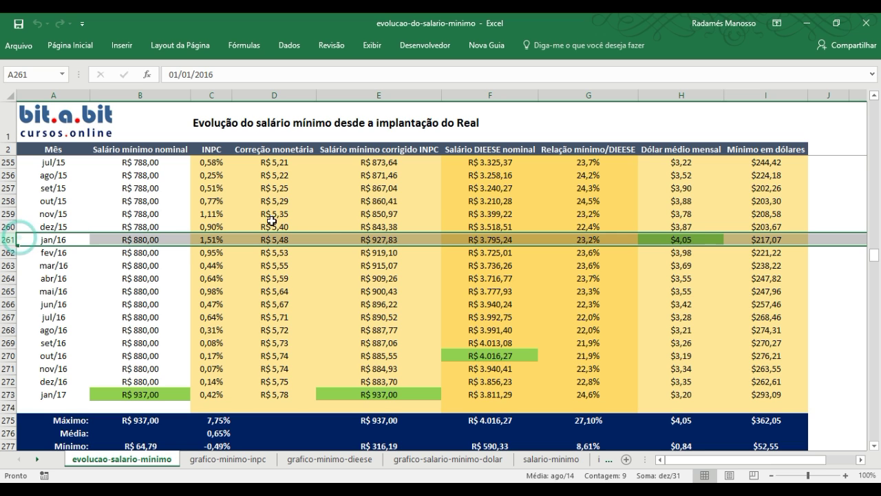
pyautogui.click(365, 240)
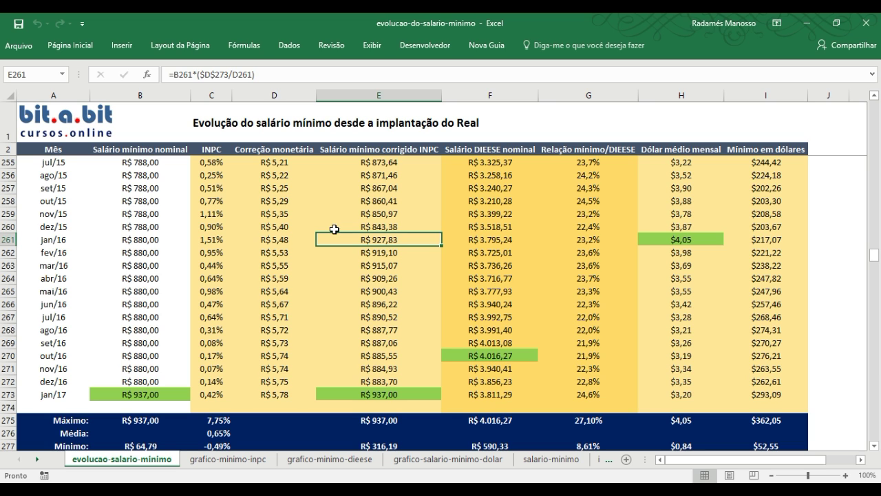
pyautogui.click(133, 241)
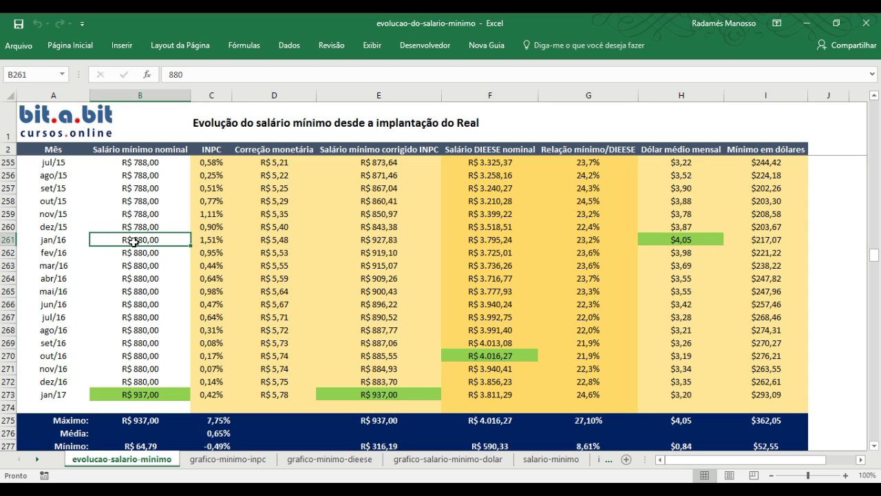
pyautogui.click(363, 240)
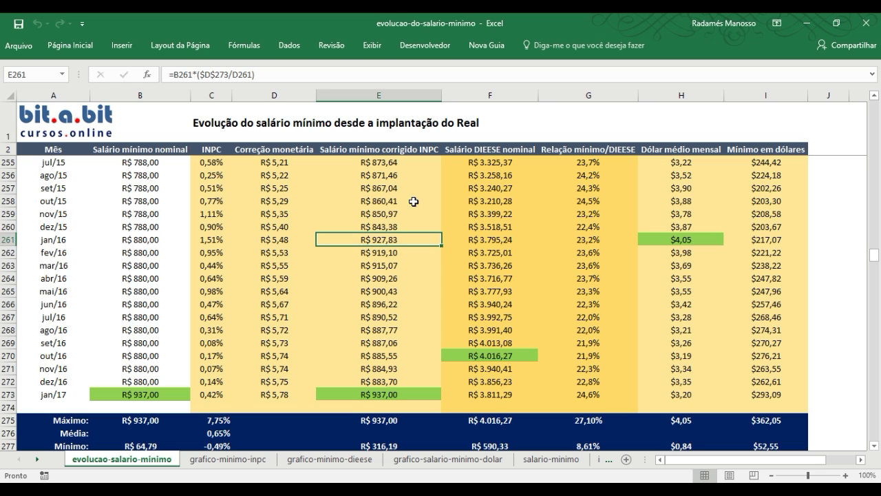
# Select the Salário mínimo corrigido INPC column and examine its evolution in the chart on the grafico-minimo-inpc sheet
pyautogui.click(376, 94)
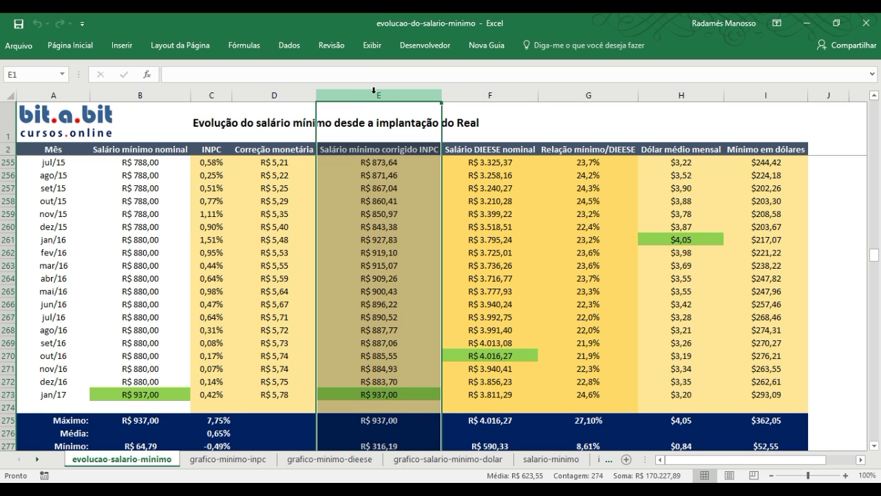
pyautogui.click(228, 459)
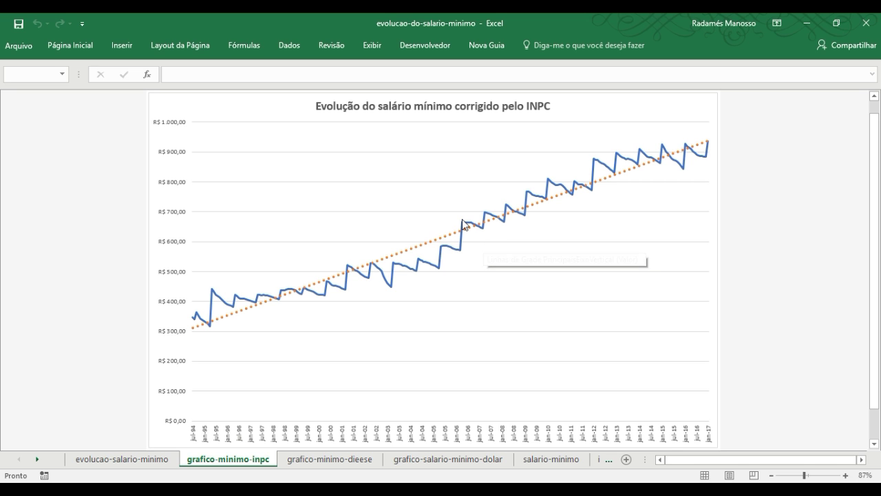
pyautogui.moveTo(464, 224)
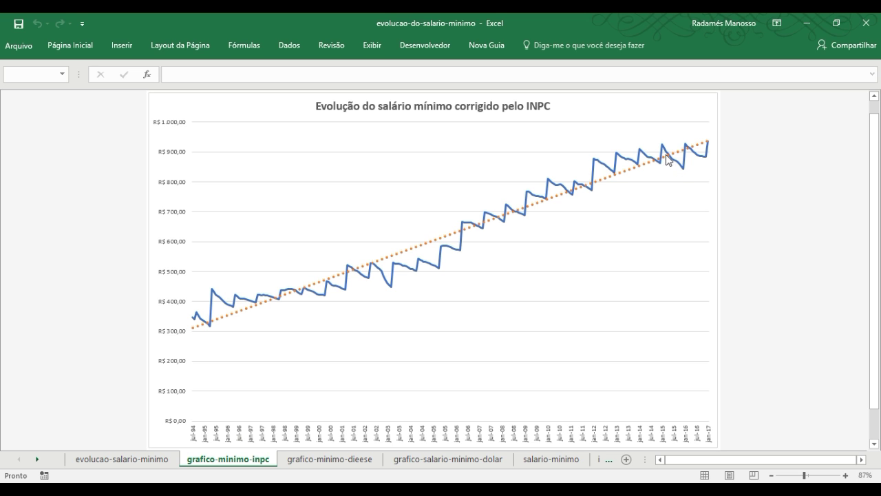
pyautogui.moveTo(684, 178)
pyautogui.moveTo(475, 224)
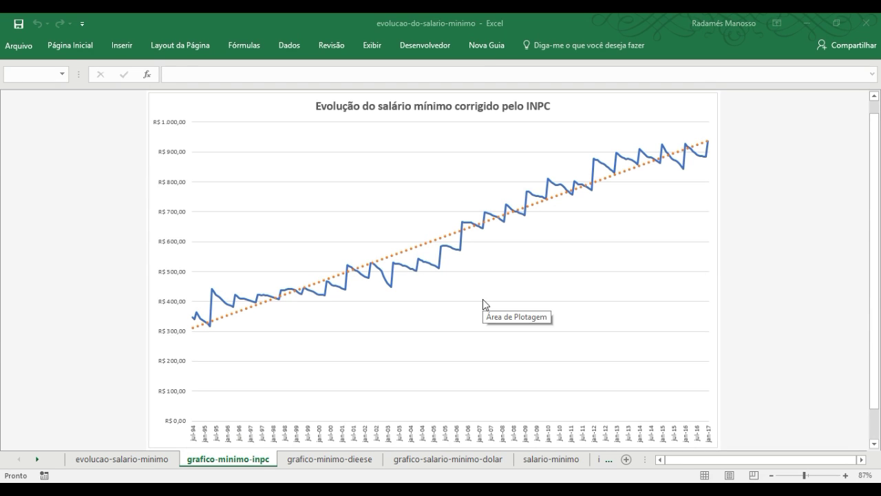
# Return to the evolucao-salario-minimo sheet and examine the Salário DIEESE nominal column, including its dez/16 value
pyautogui.click(124, 459)
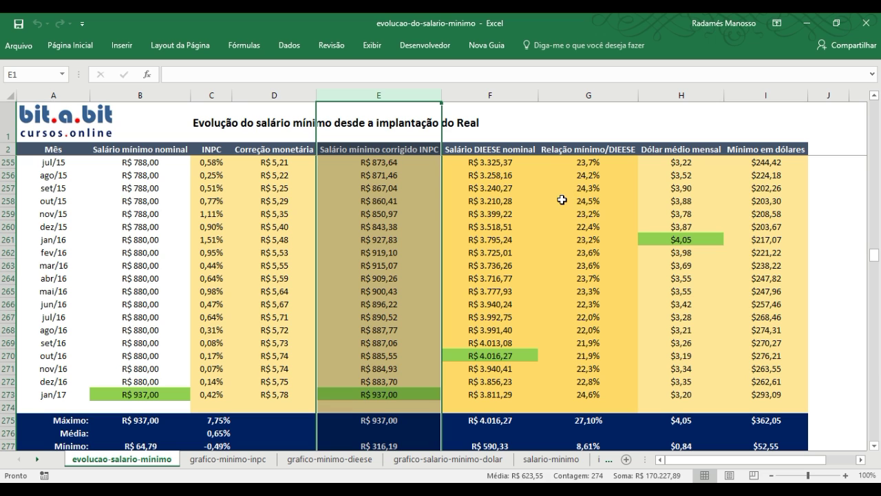
pyautogui.click(494, 95)
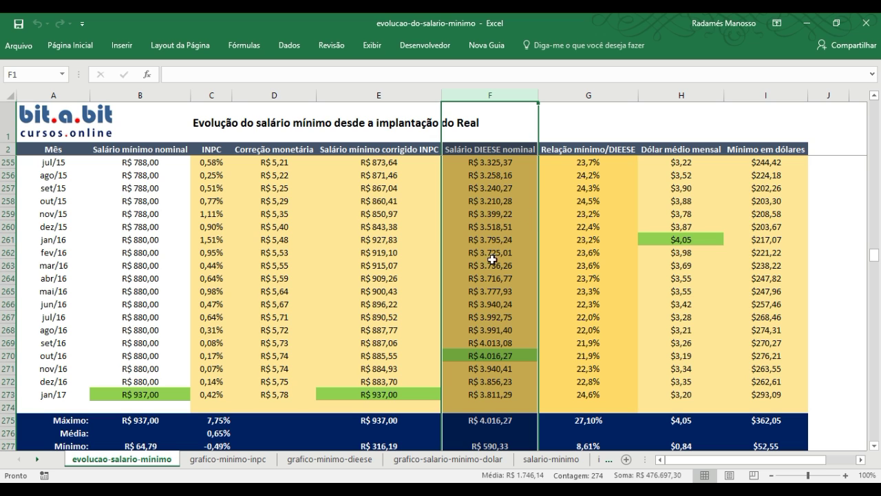
pyautogui.click(494, 378)
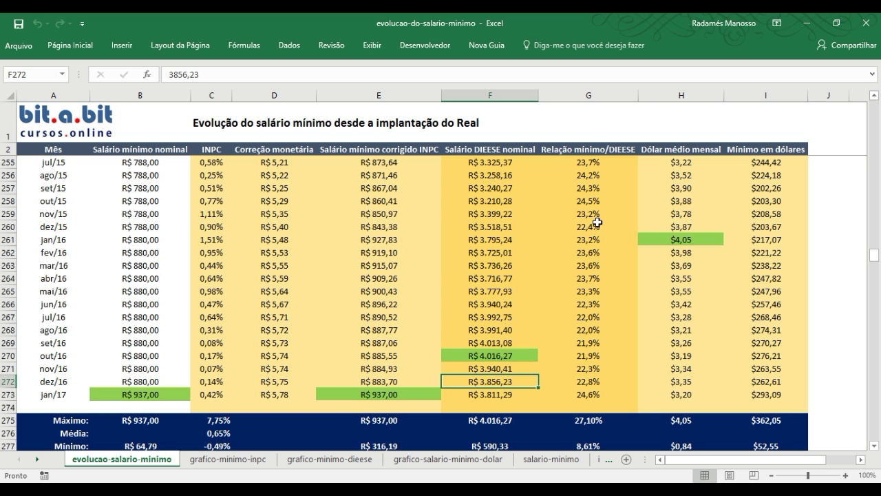
# Examine the Relação mínimo/DIEESE column and check the out/16 ratio formula against its nominal wage and DIEESE salary cells
pyautogui.click(587, 89)
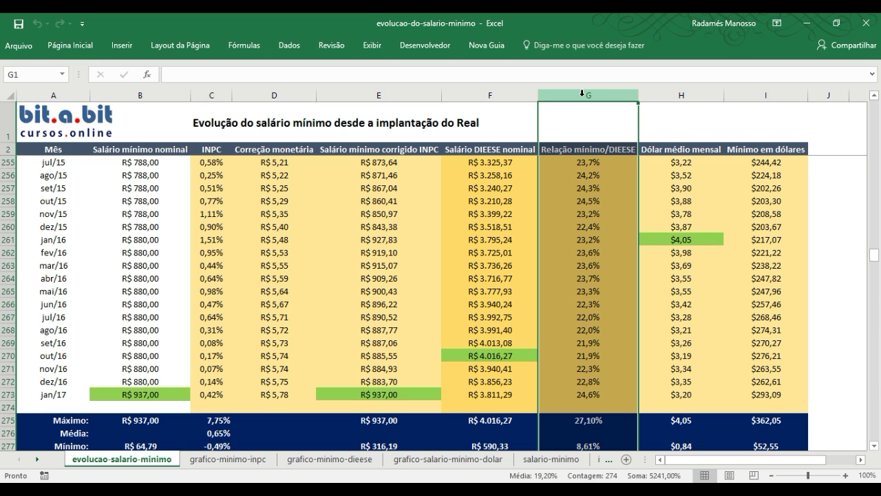
pyautogui.click(570, 357)
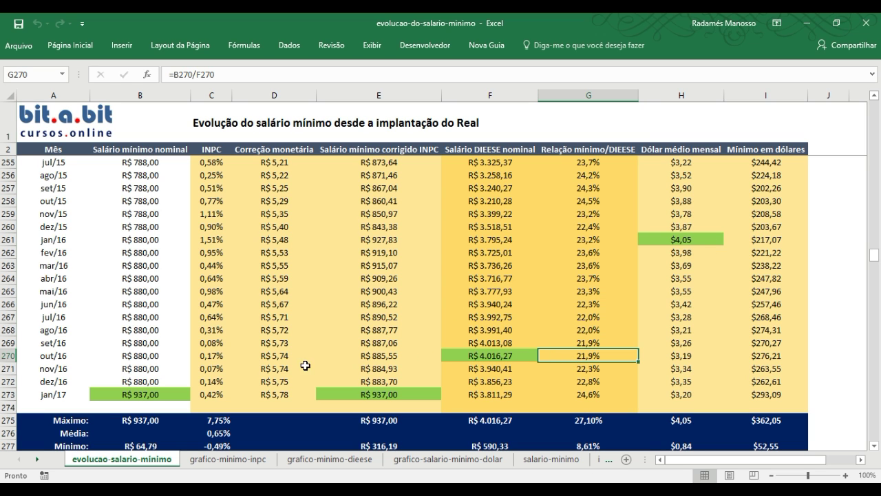
pyautogui.click(143, 356)
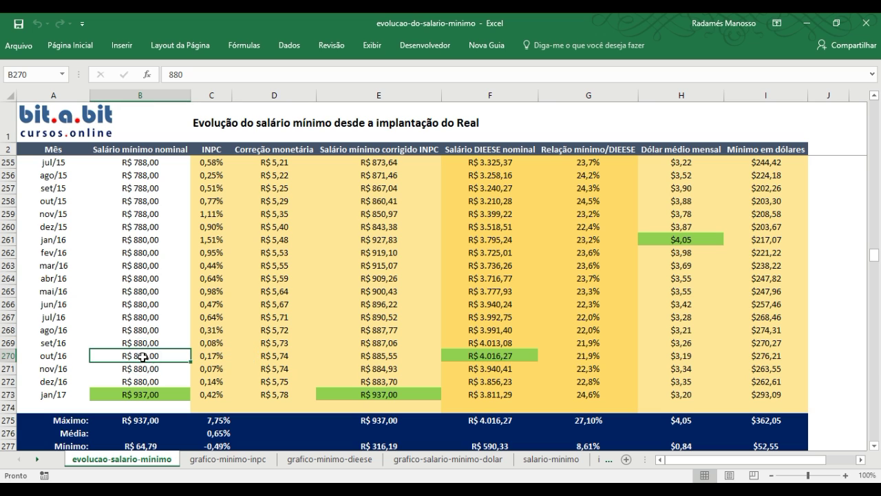
pyautogui.click(477, 359)
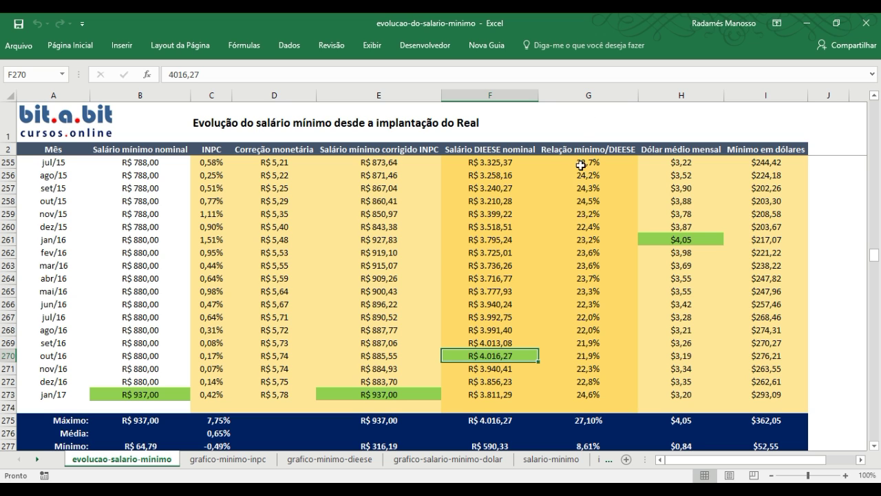
# Select the Relação mínimo/DIEESE column and examine its evolution and trend line in the chart on the grafico-minimo-dieese sheet
pyautogui.click(580, 358)
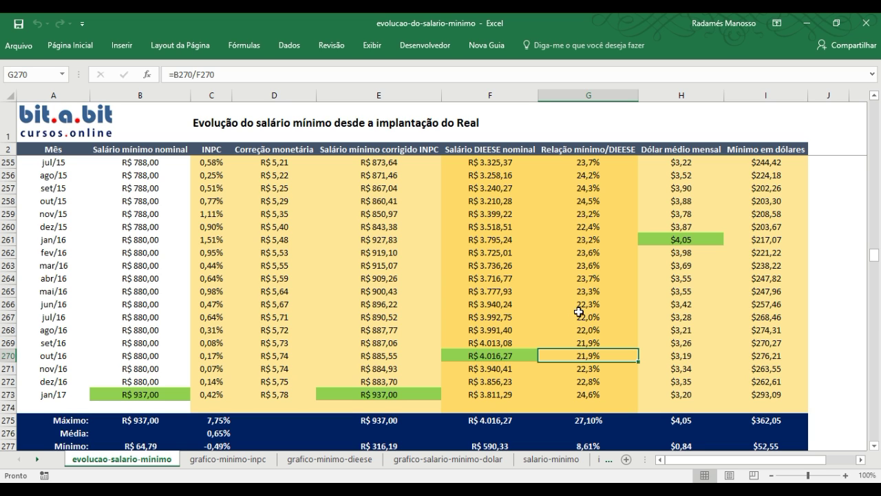
pyautogui.click(580, 95)
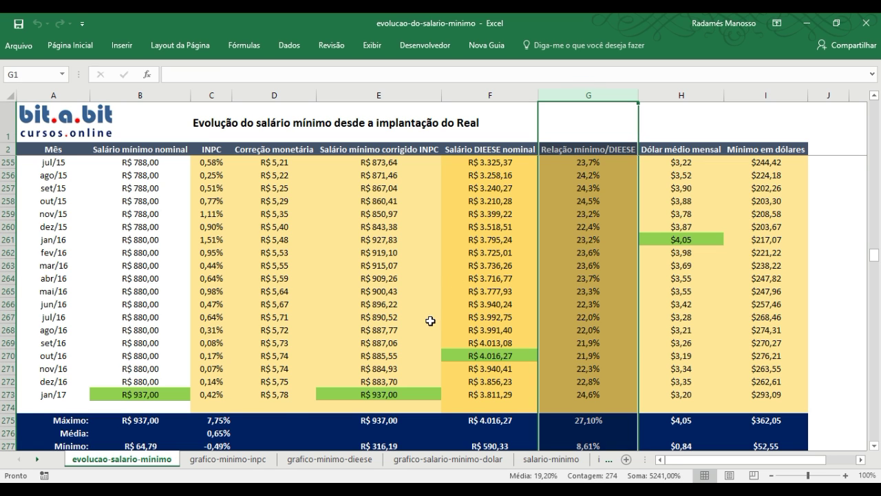
pyautogui.click(338, 461)
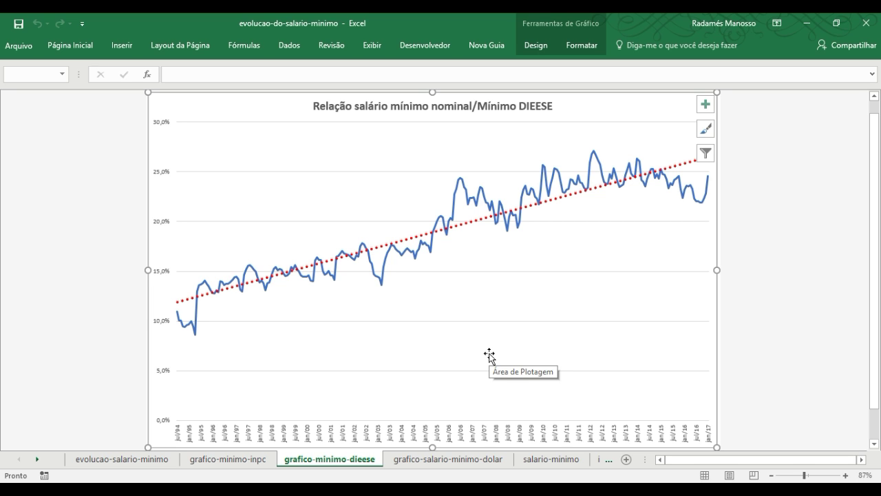
pyautogui.click(94, 268)
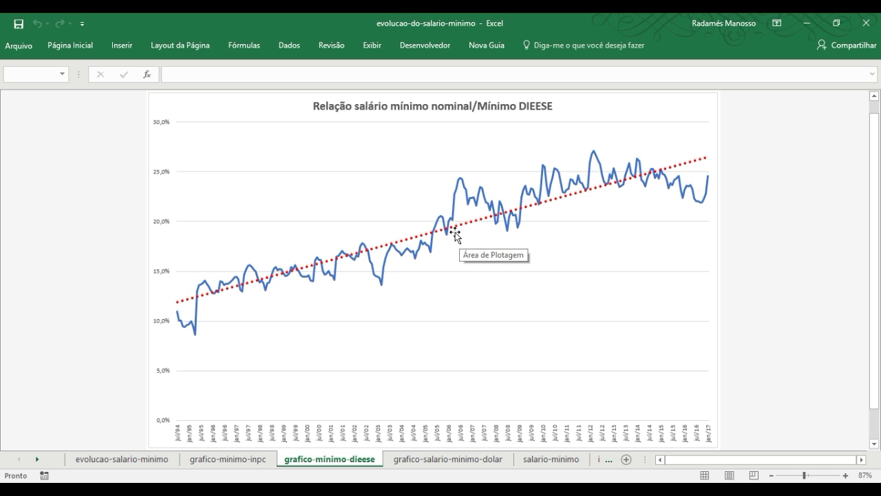
pyautogui.moveTo(523, 224)
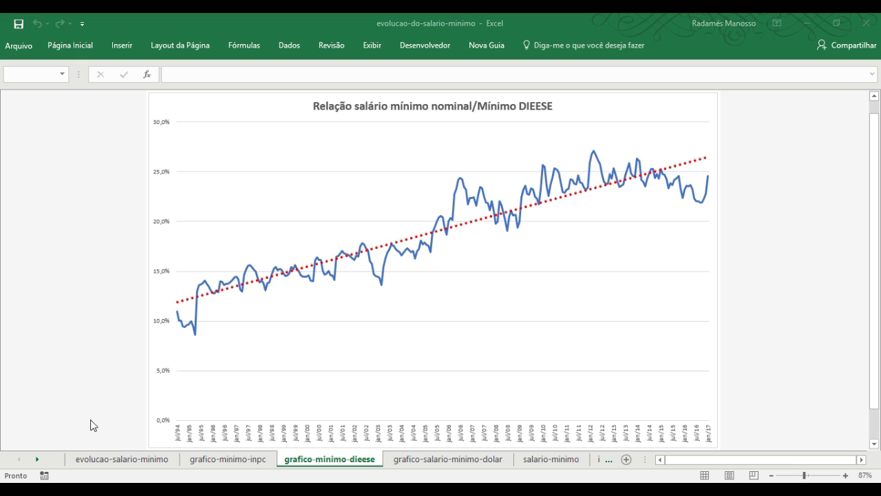
# Return to the evolucao-salario-minimo sheet and examine the Dólar médio mensal column, including its ago/16 and out/16 values
pyautogui.click(102, 463)
pyautogui.click(102, 462)
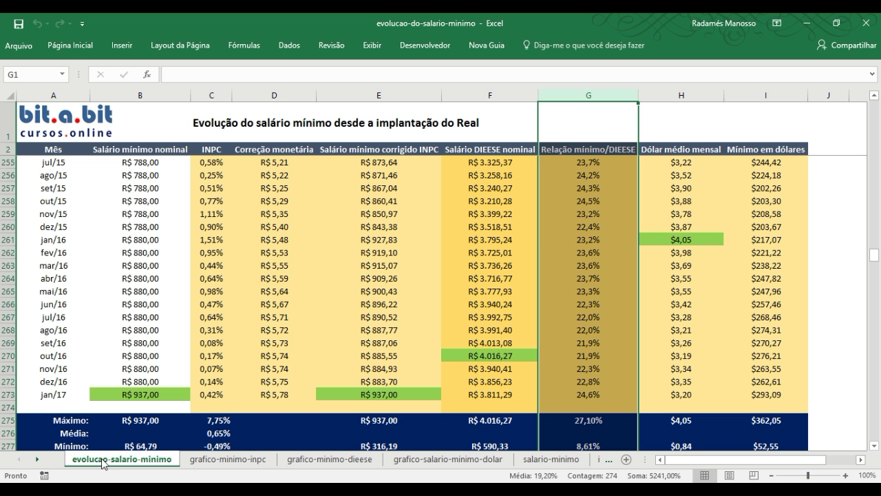
pyautogui.click(680, 329)
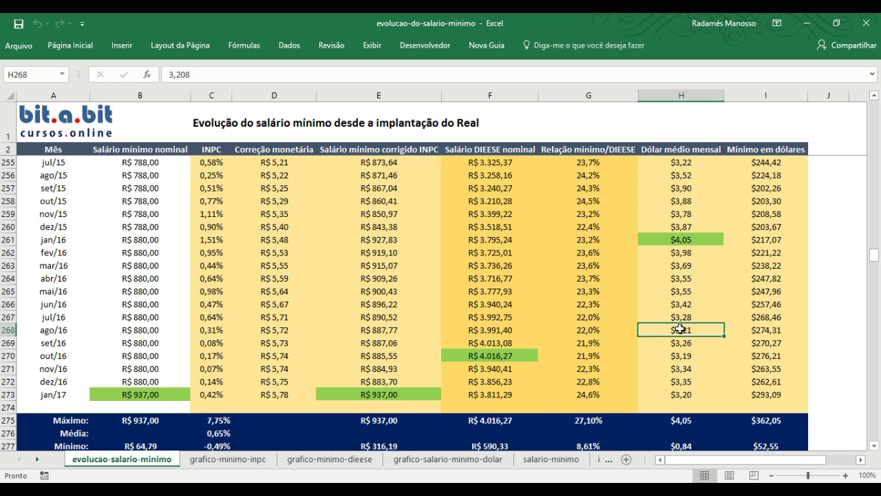
pyautogui.click(686, 93)
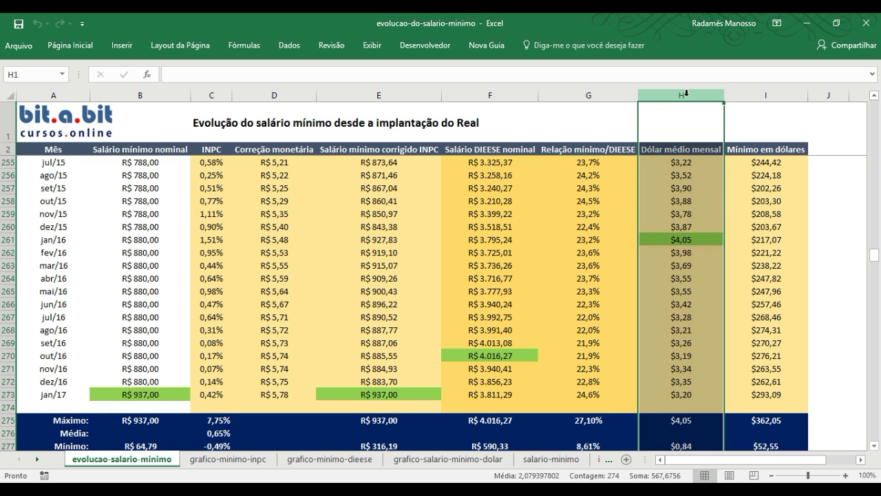
pyautogui.click(689, 351)
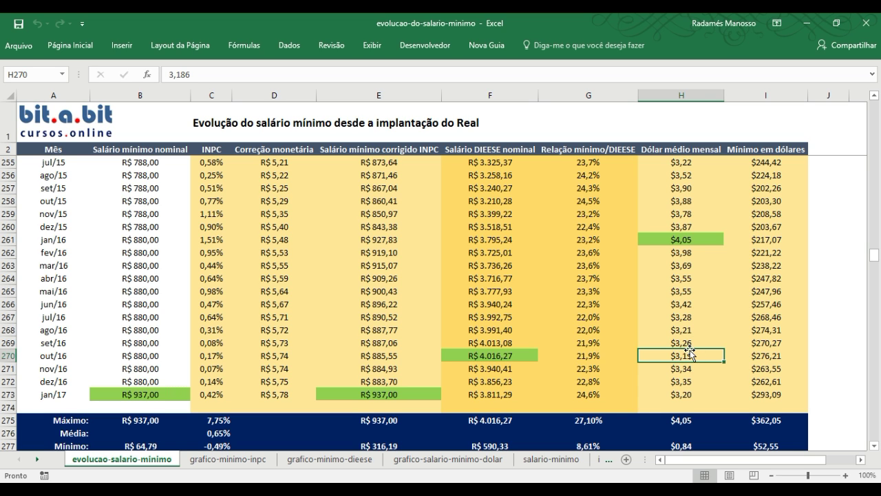
# Examine the Mínimo em dólares column and check the out/16 formula against that month's nominal wage and average dollar cells
pyautogui.click(772, 93)
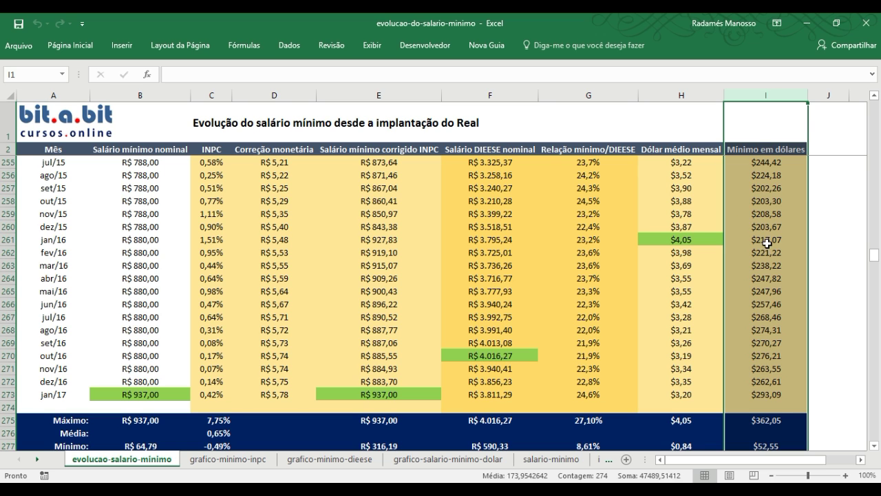
pyautogui.click(764, 354)
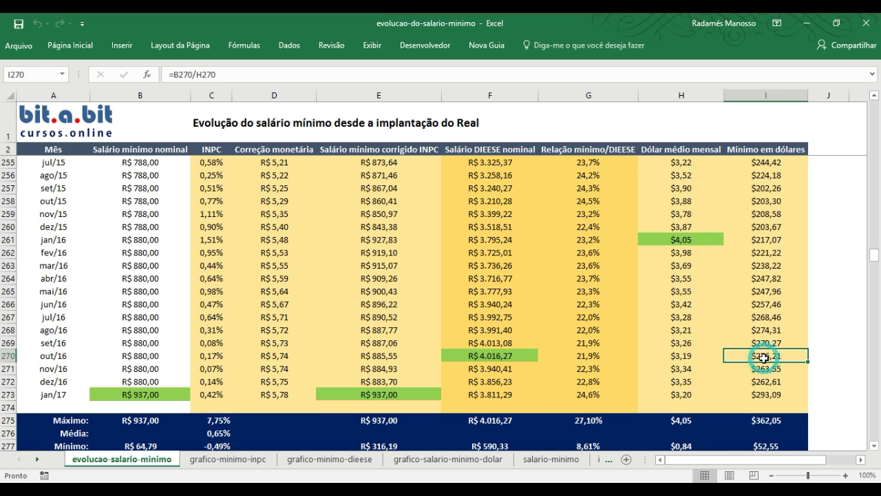
pyautogui.click(140, 356)
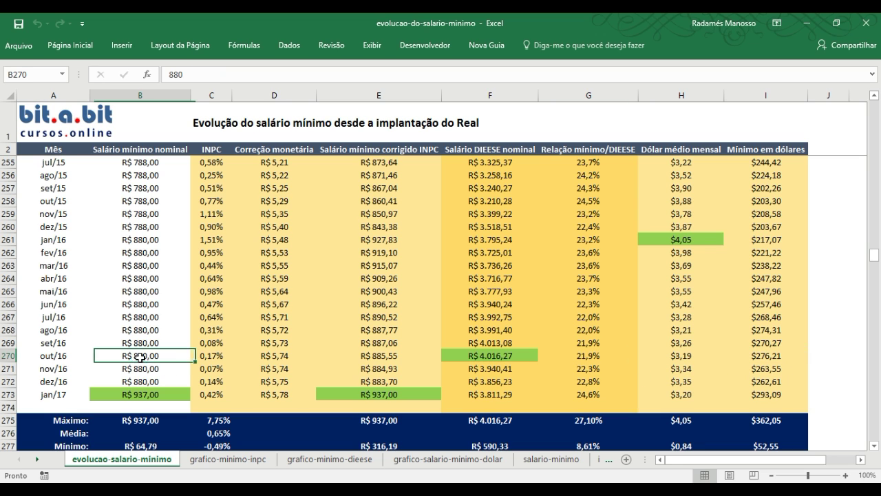
pyautogui.click(680, 359)
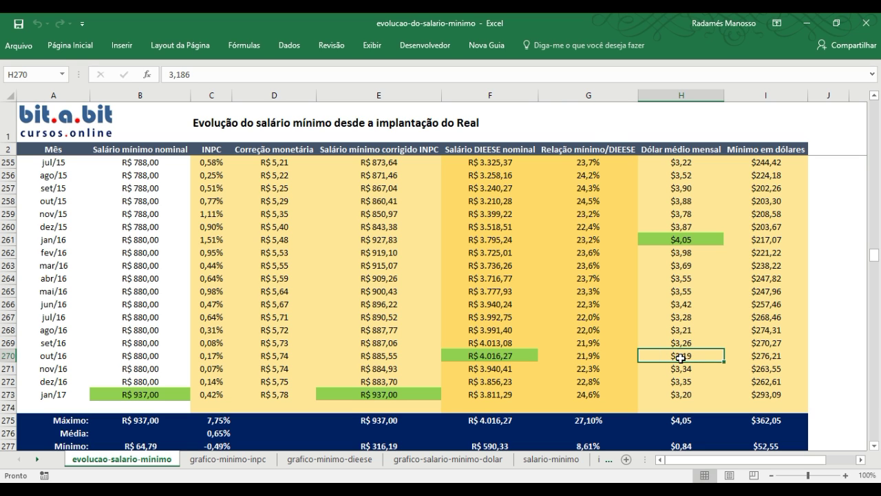
# Select the Mínimo em dólares column, examine its evolution on the grafico-salario-minimo-dolar chart sheet, and return to the evolucao-salario-minimo sheet
pyautogui.click(763, 91)
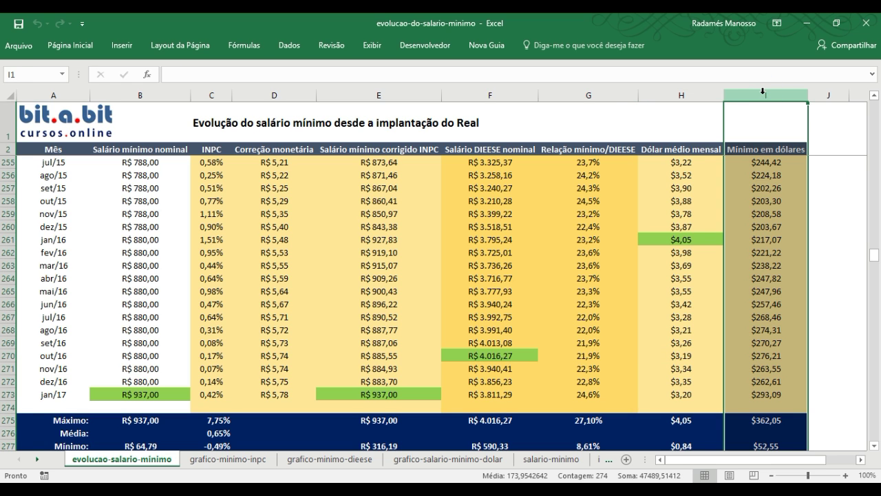
pyautogui.click(420, 466)
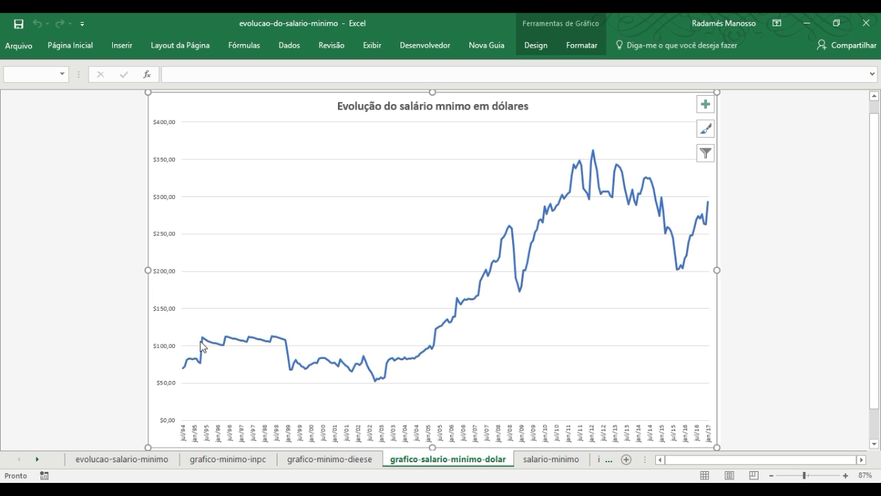
pyautogui.moveTo(272, 338)
pyautogui.moveTo(292, 369)
pyautogui.moveTo(349, 366)
pyautogui.moveTo(501, 243)
pyautogui.moveTo(523, 279)
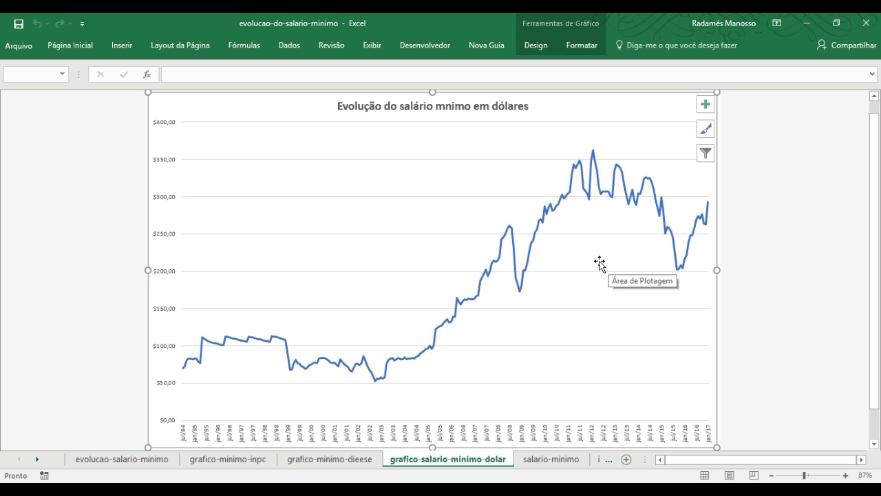
pyautogui.click(108, 467)
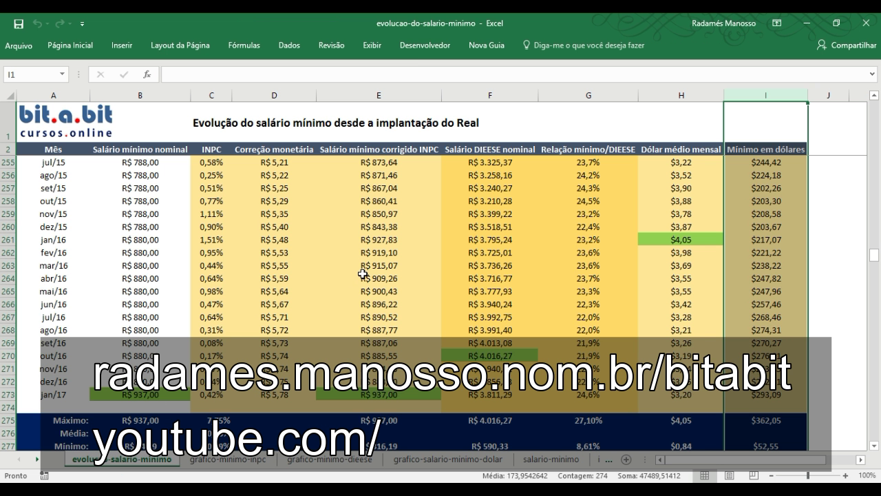